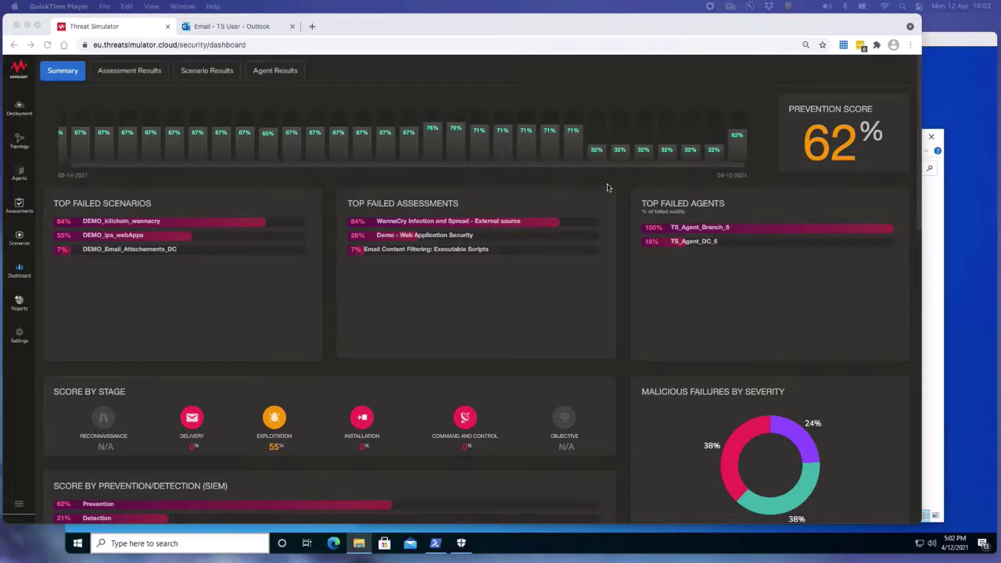
- View the agent topology, then bring the Demo5 remote desktop forward with its empty Downloads folder
click(18, 142)
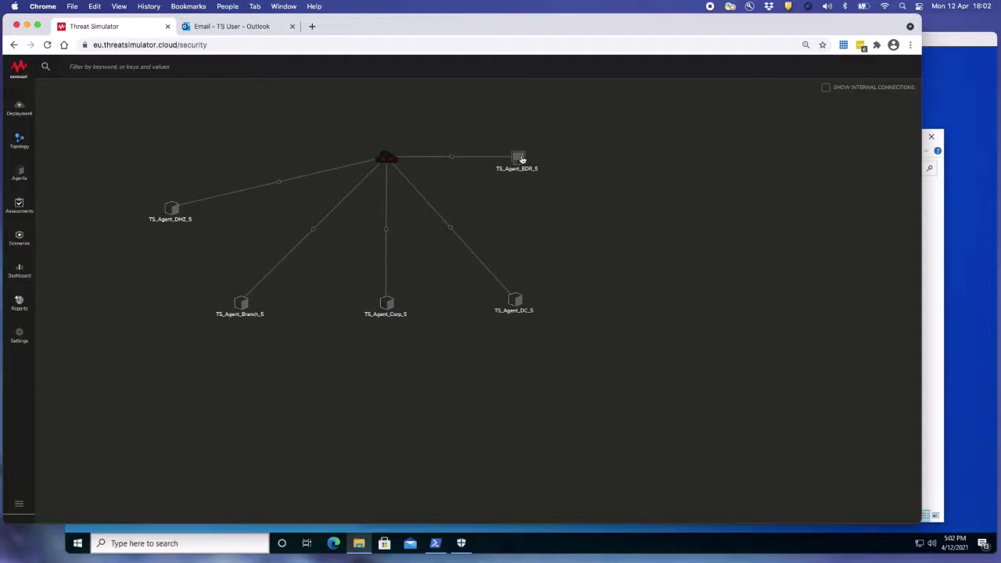
click(961, 39)
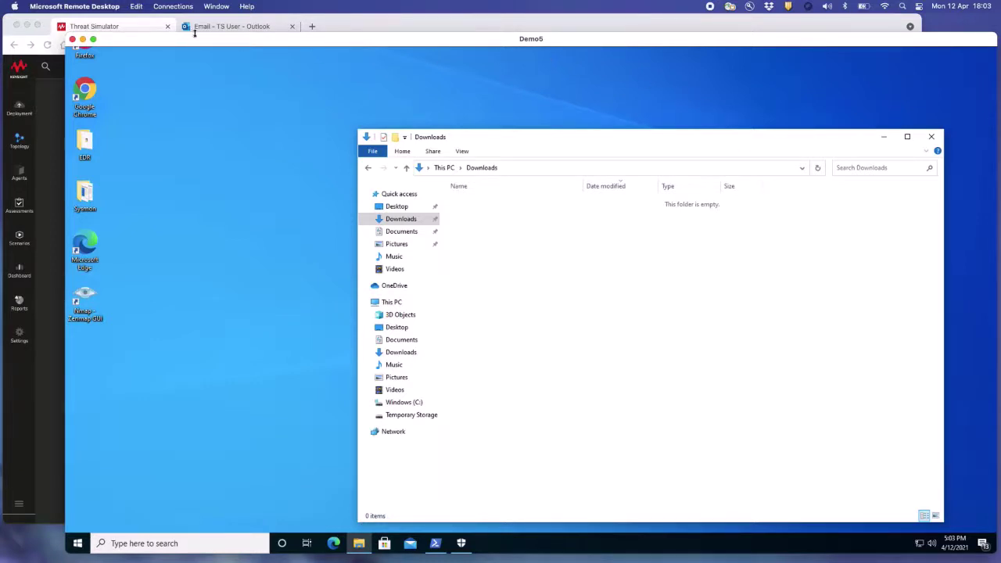
- Back in Threat Simulator, select all Lateral Movement techniques on the MITRE ATT&CK tactics board
click(125, 26)
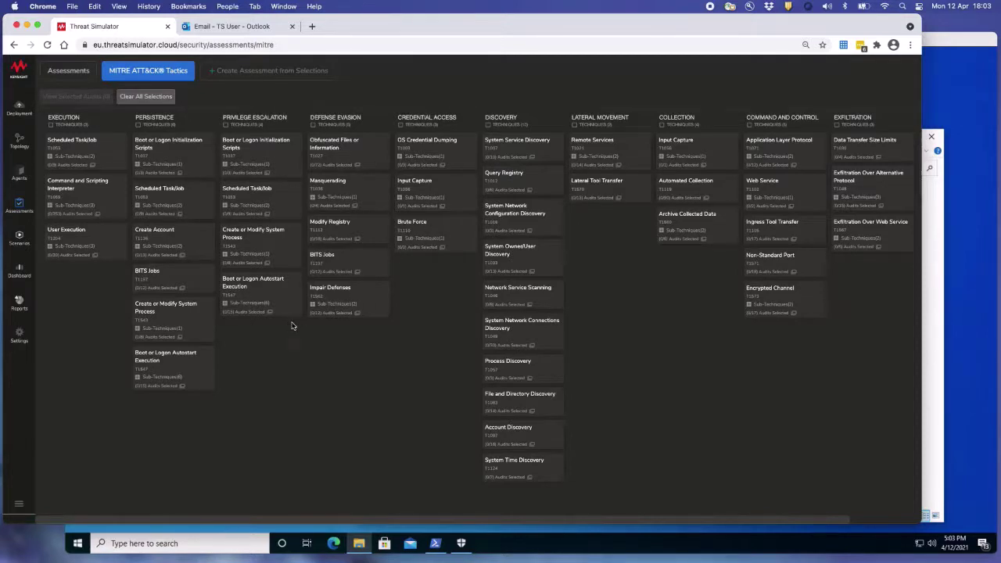
click(601, 118)
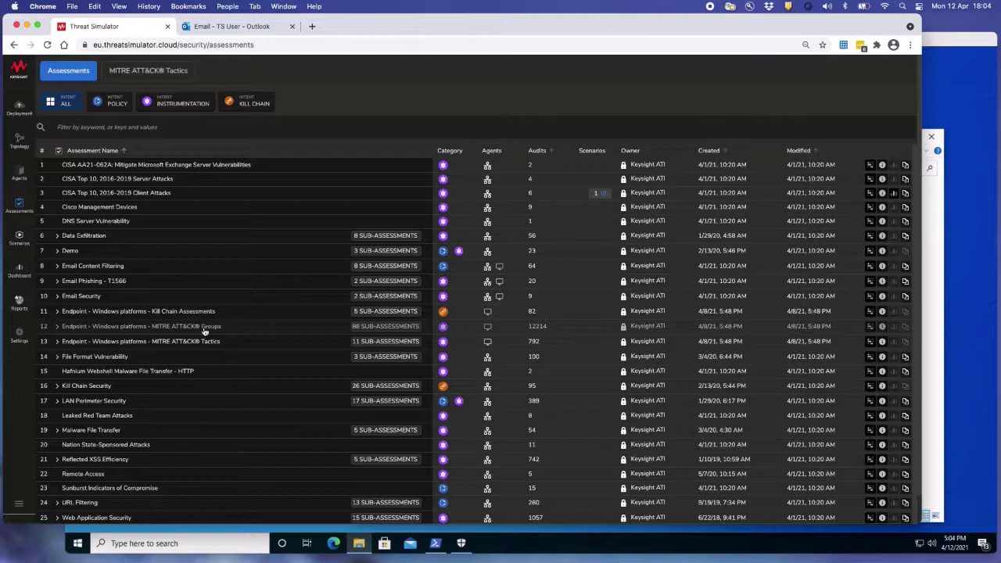
- Expand Endpoint - Windows platforms - MITRE ATT&CK® Groups and scroll through its 88 sub-assessments
click(58, 327)
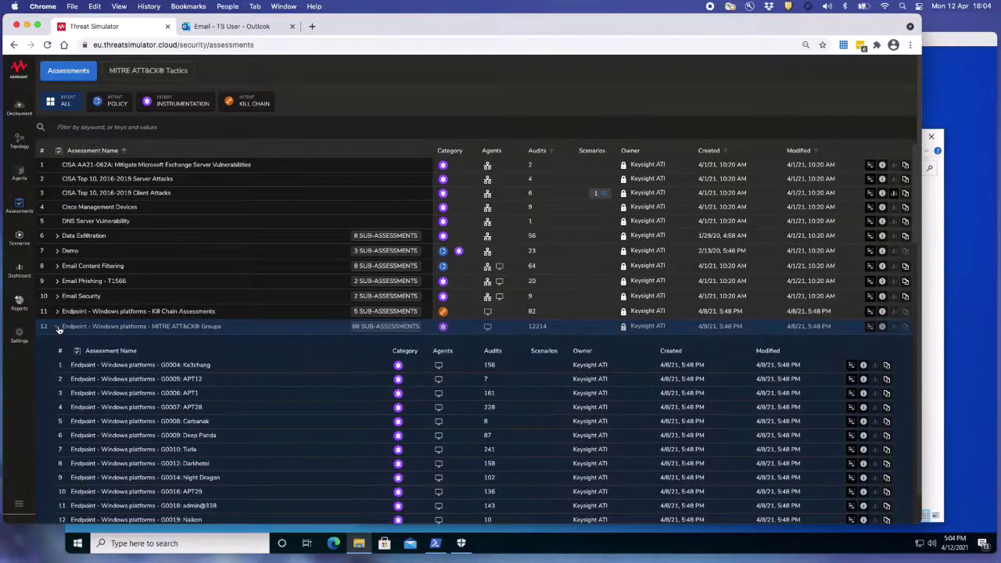
scroll(157, 438, down, 2)
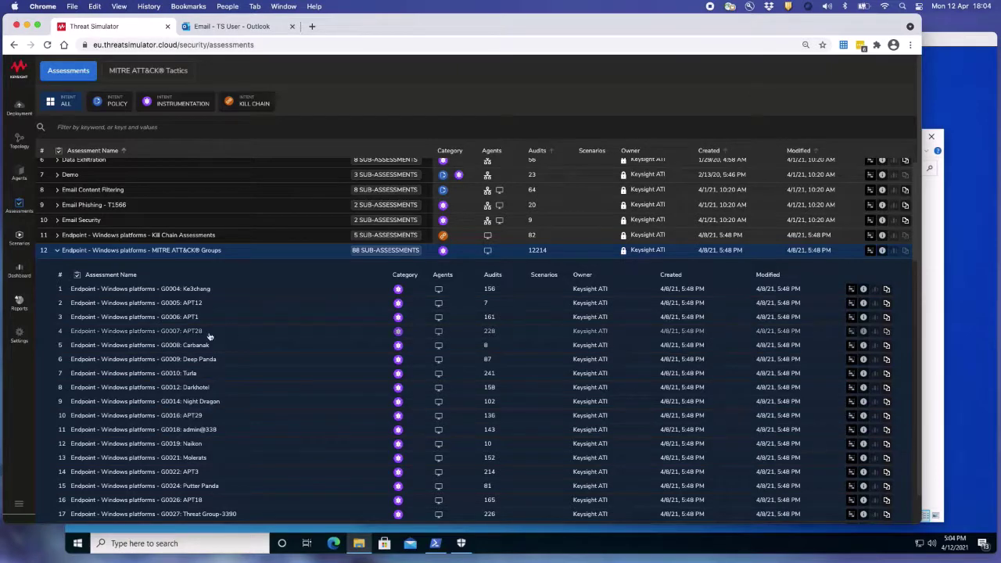
- Collapse MITRE ATT&CK® Groups, then expand and re-collapse Email Content Filtering after reviewing its eight sub-assessments
click(57, 252)
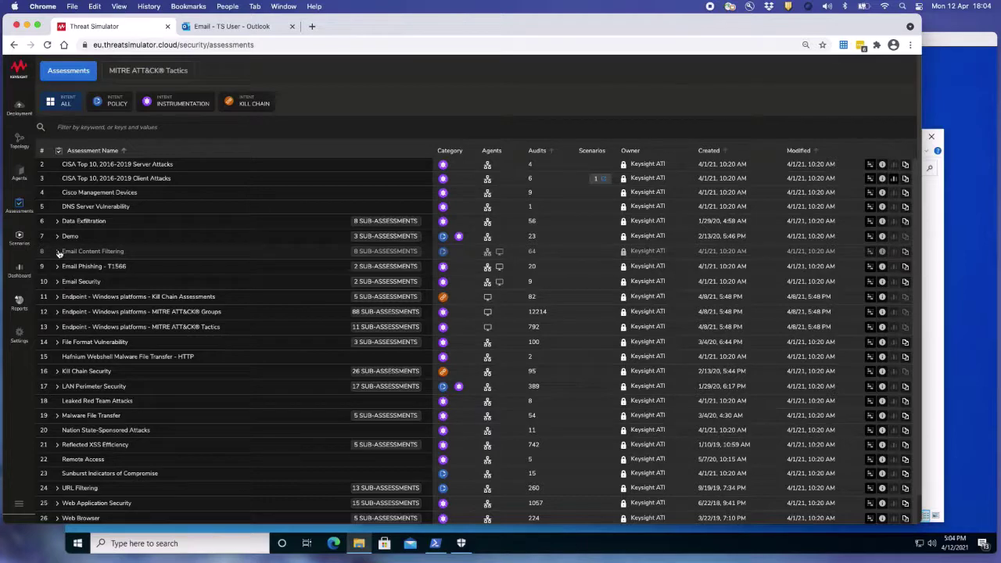
click(57, 251)
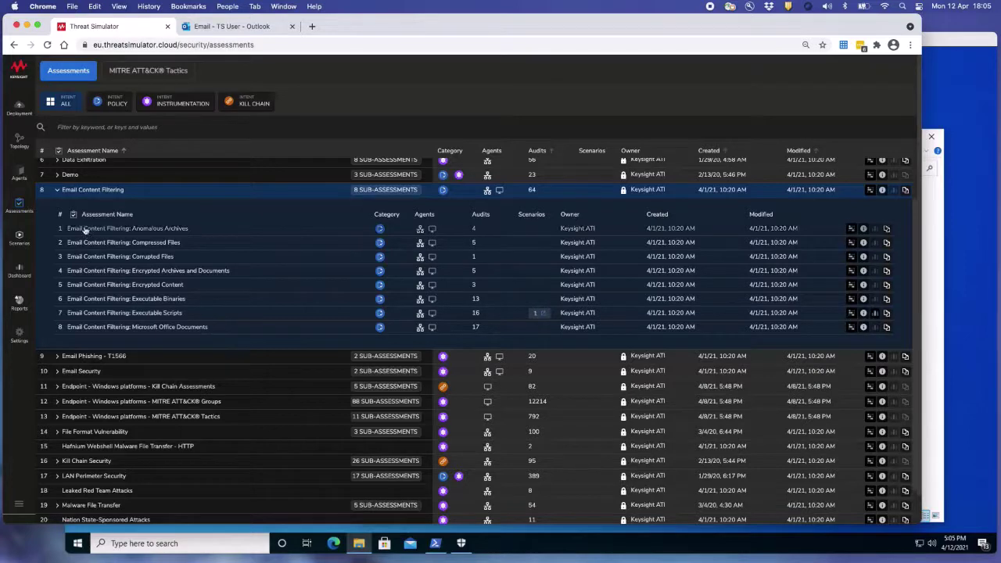
click(57, 189)
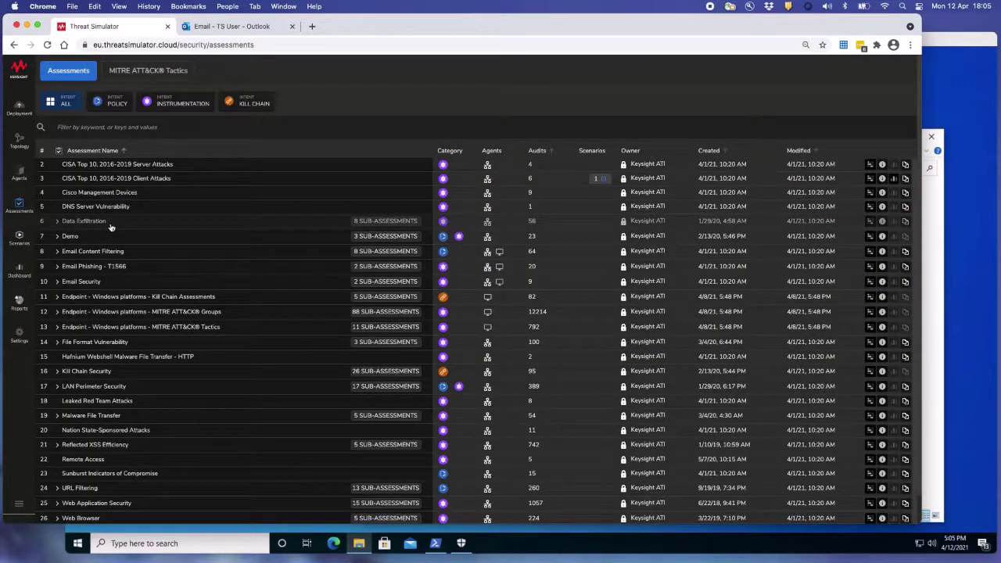
- Expand Kill Chain Assessments to reveal its five sub-assessments, including the phishing-to-RAT hunting challenge
click(57, 297)
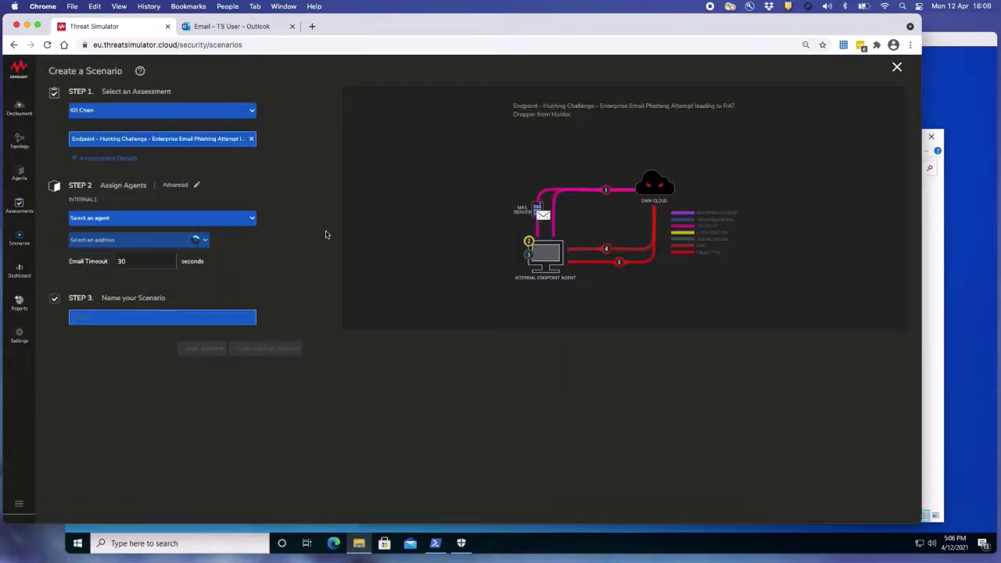
- Assign TS_Agent_EDR_S as the scenario agent and the test user's mailbox as target
click(252, 218)
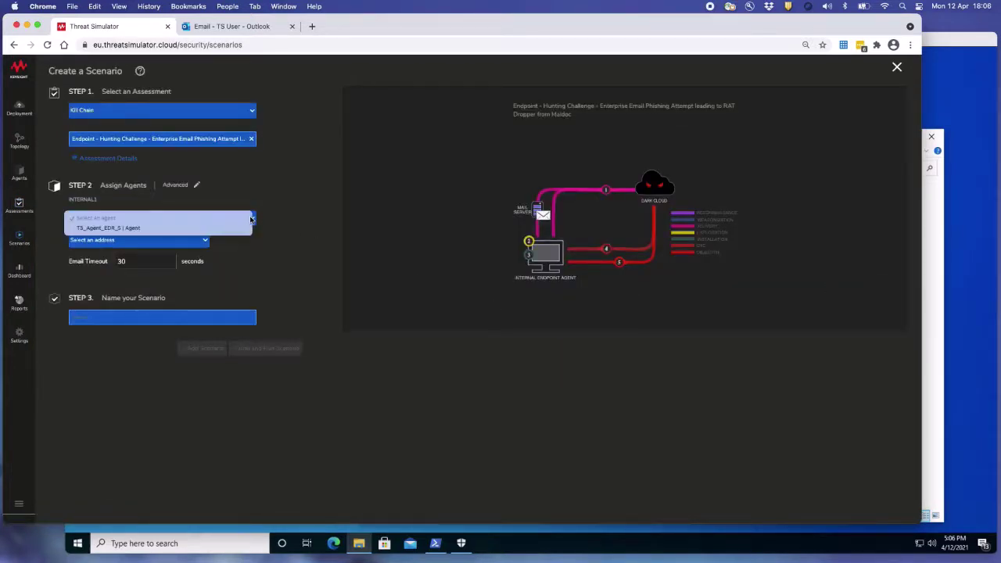
click(120, 229)
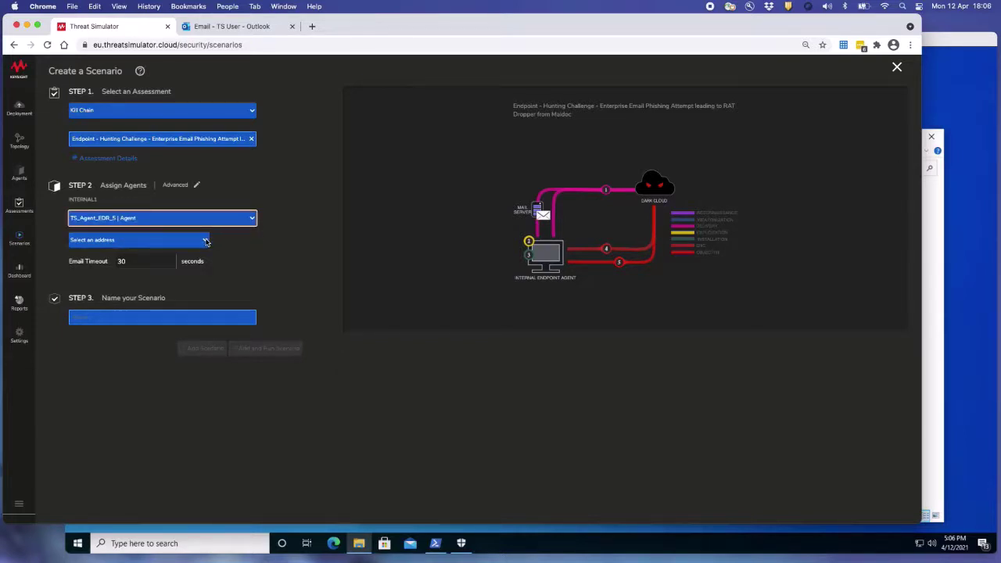
click(206, 239)
click(172, 259)
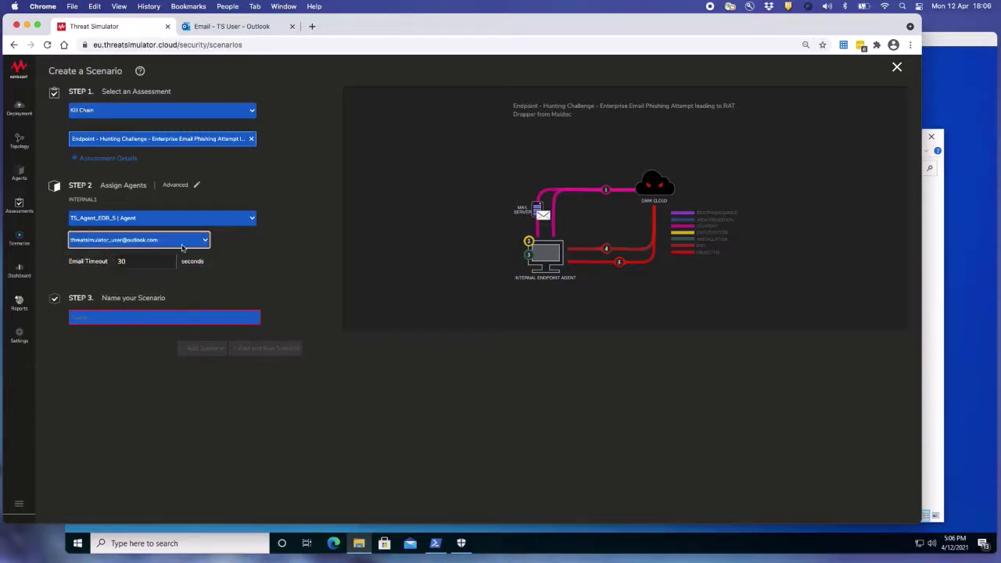
- Name the scenario 'test EDR Demo', removing the stray C from the typed name
click(125, 316)
text(t)
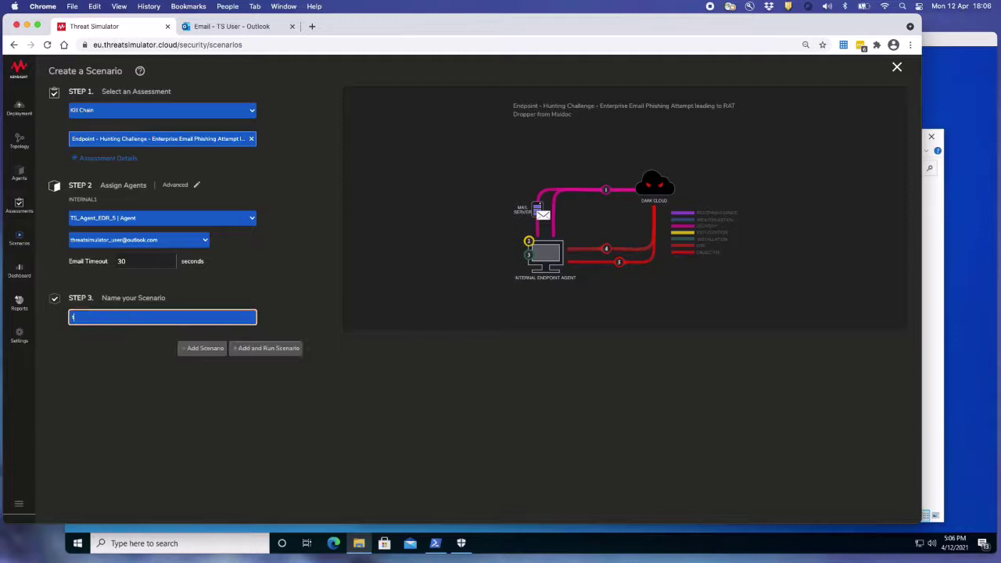
text(est EDCR Demo)
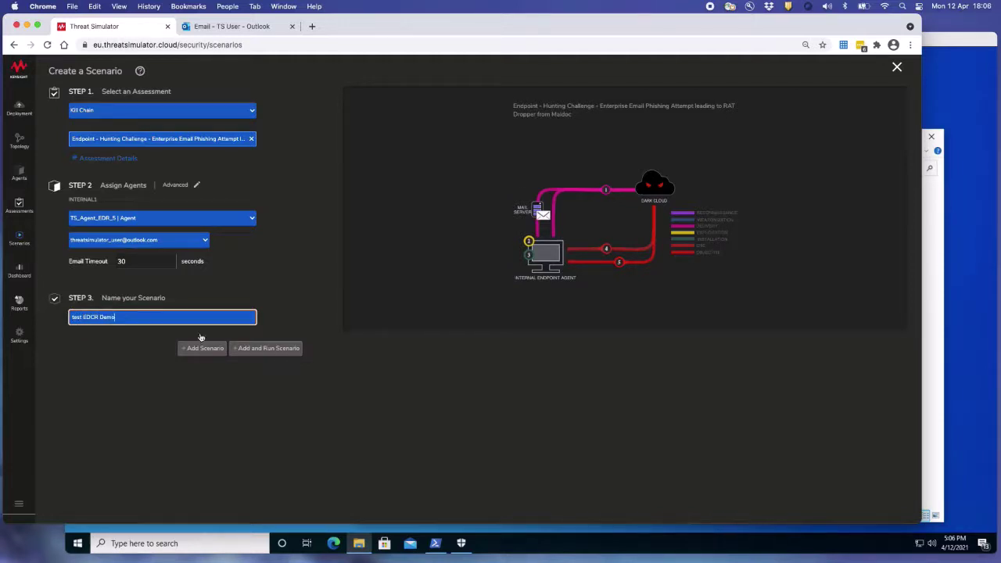
click(92, 316)
key(BackSpace)
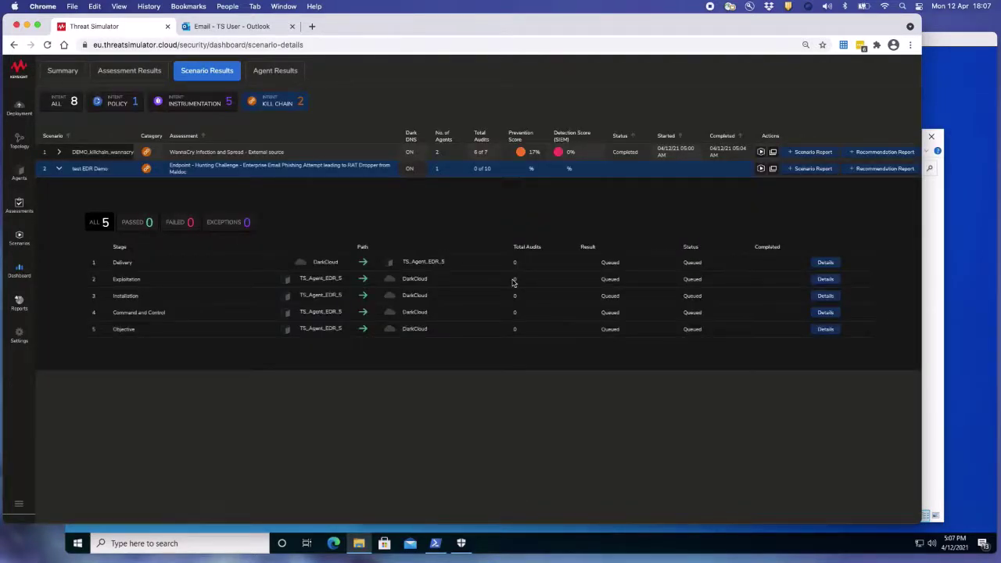
- Open the '[ICO] FALCON COIN' phishing email from Keysight Threat Simulator in Outlook and read through it
click(208, 29)
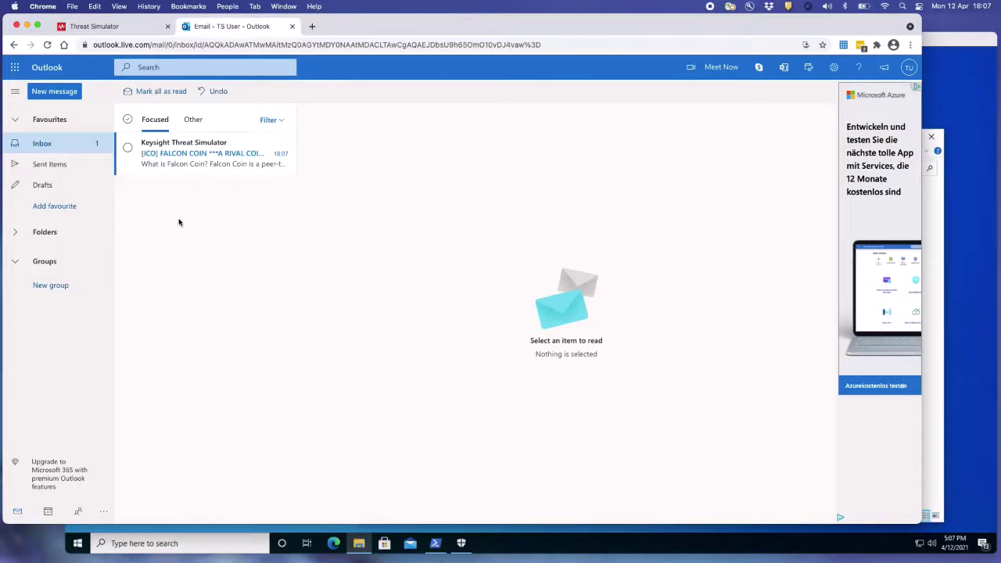
click(195, 154)
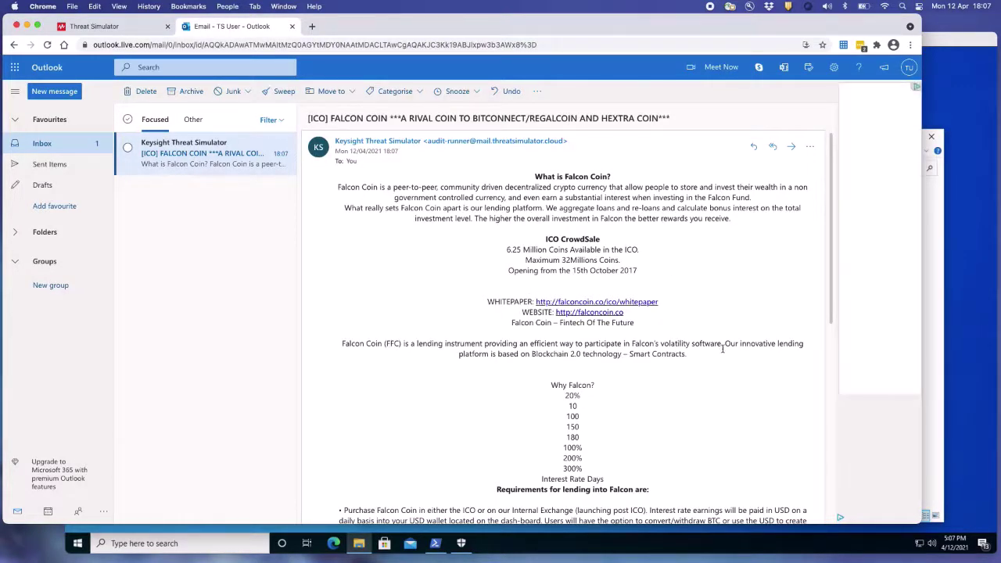
scroll(717, 344, down, 1)
scroll(717, 345, down, 5)
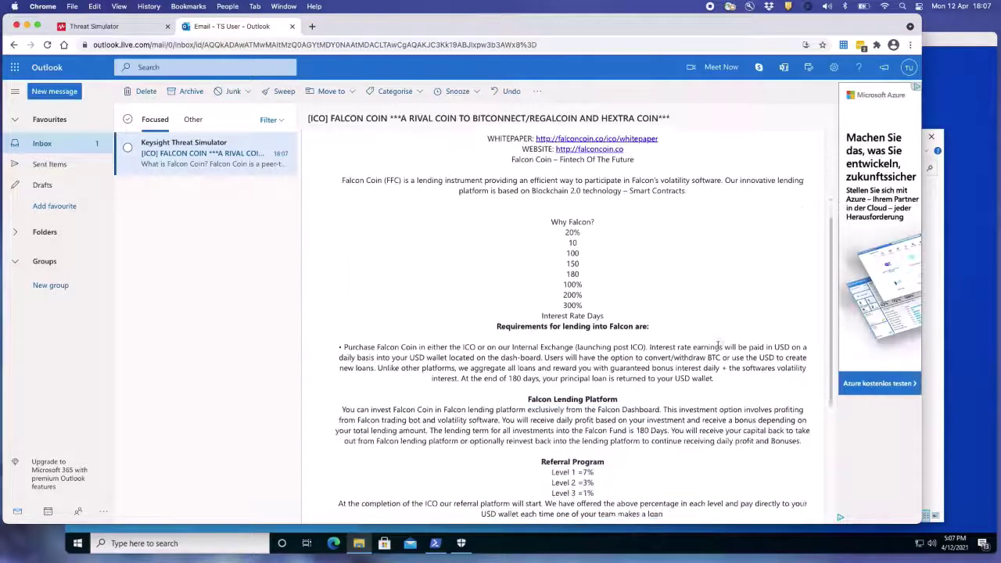
scroll(718, 345, up, 10)
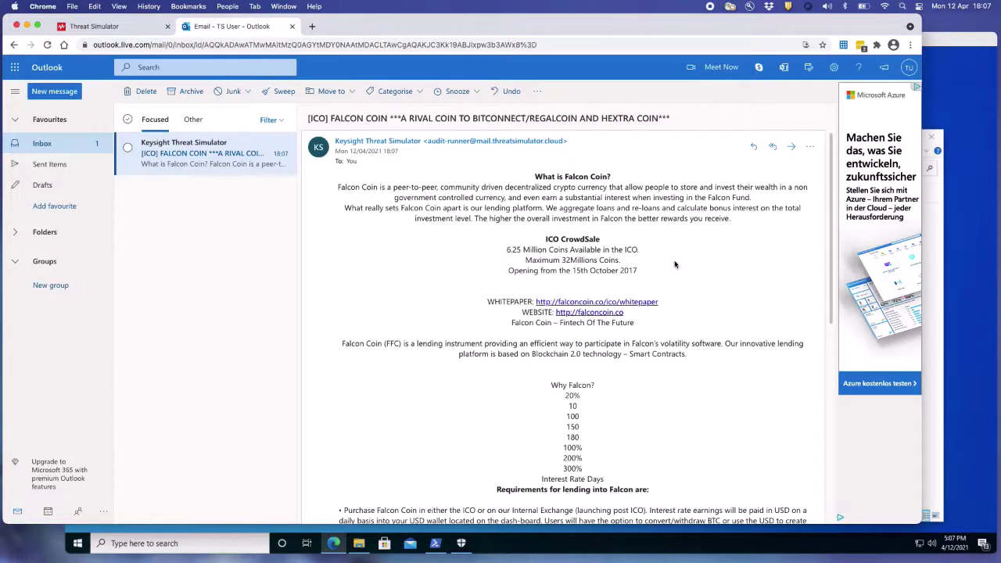
- On Demo5, bring Downloads forward showing support-doc.zip (14 KB) beside the tmp_arch folder
click(959, 44)
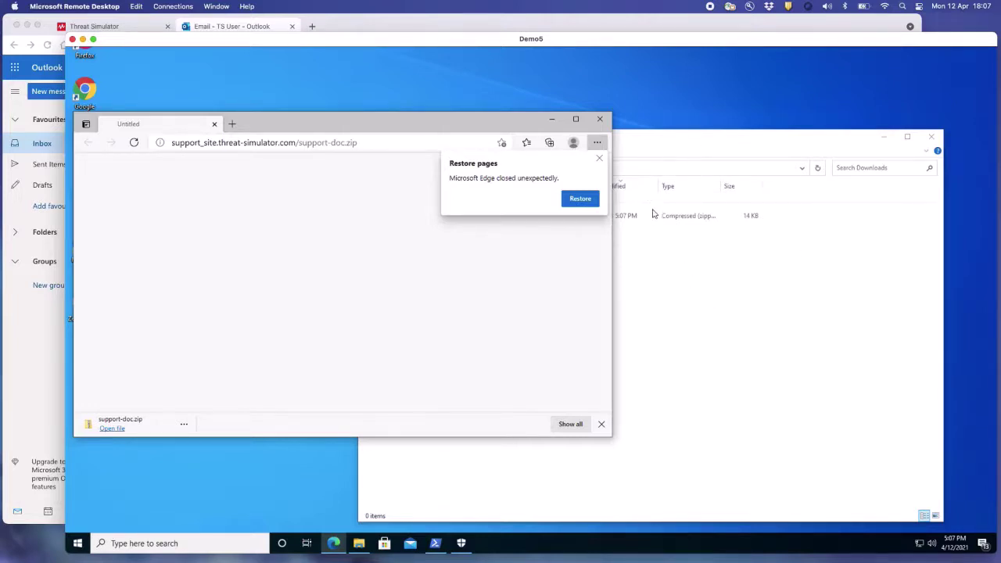
click(732, 143)
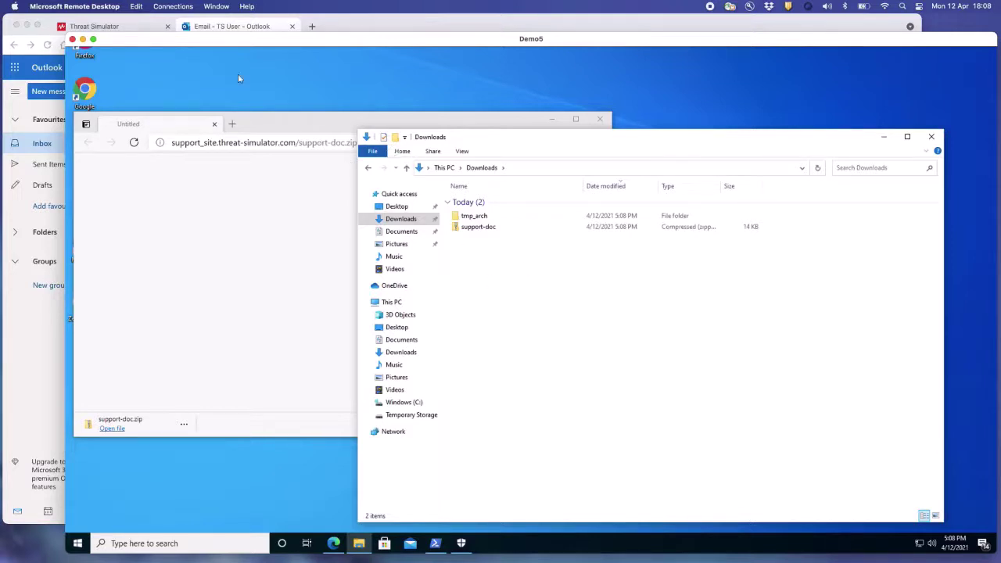
- Open the Delivery stage details in the Threat Simulator scenario results
click(60, 27)
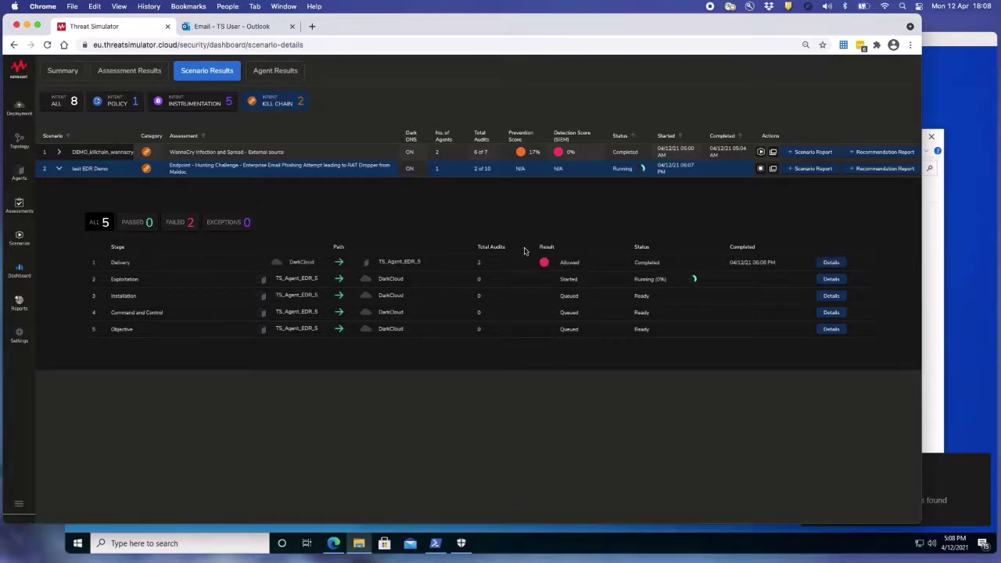
click(831, 263)
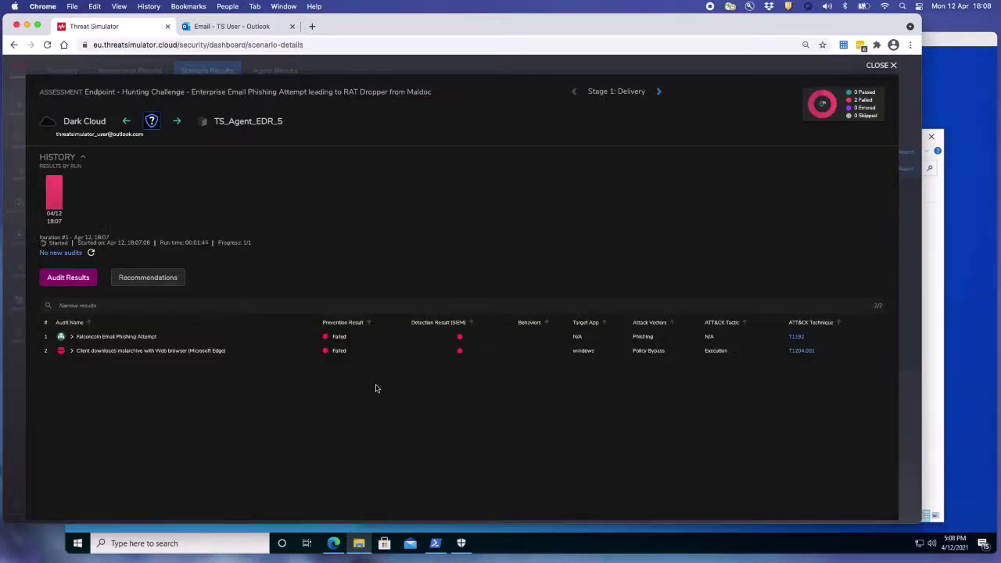
- Review the Falconcoin Email Phishing Attempt audit summary, then close the stage details
click(75, 337)
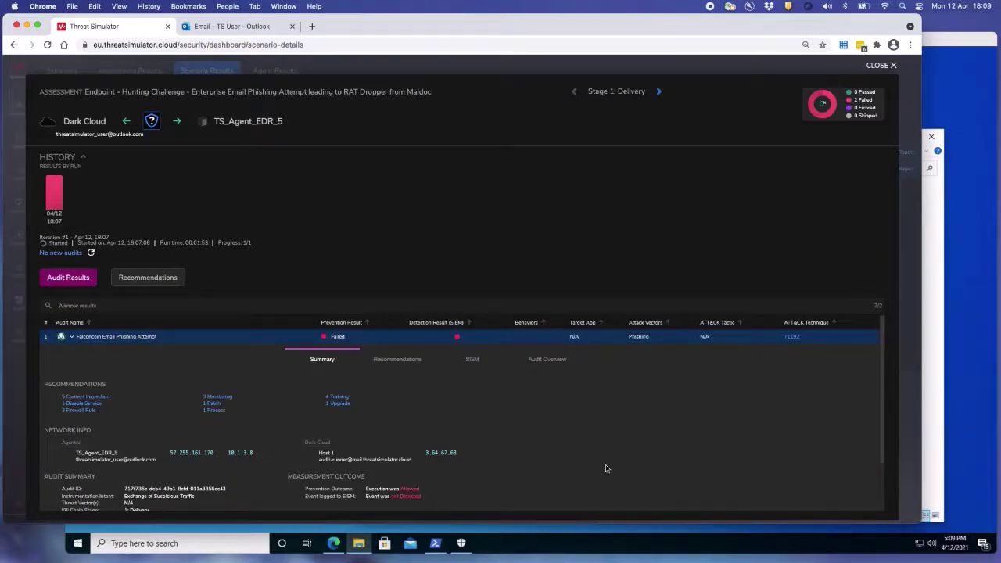
scroll(606, 468, down, 3)
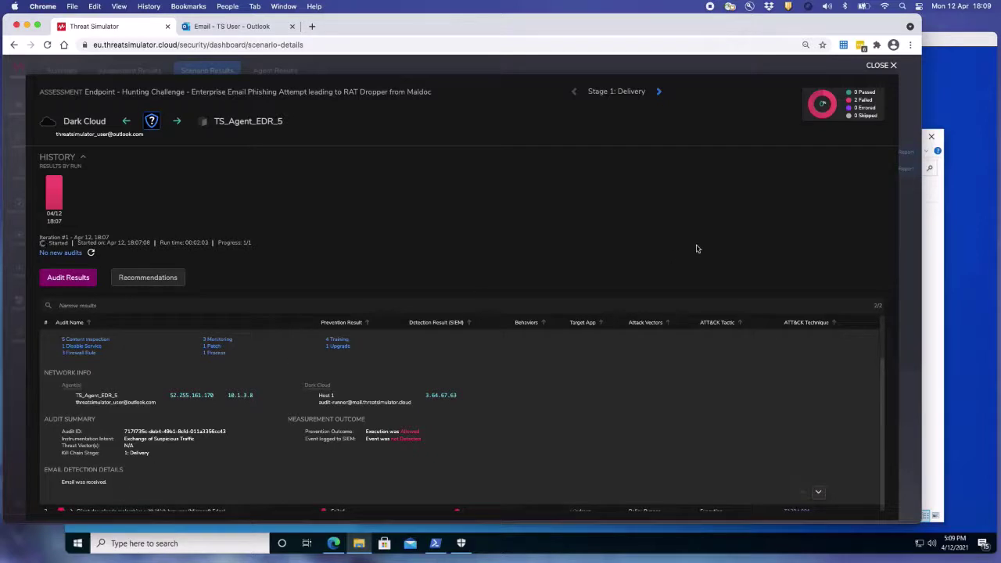
click(894, 66)
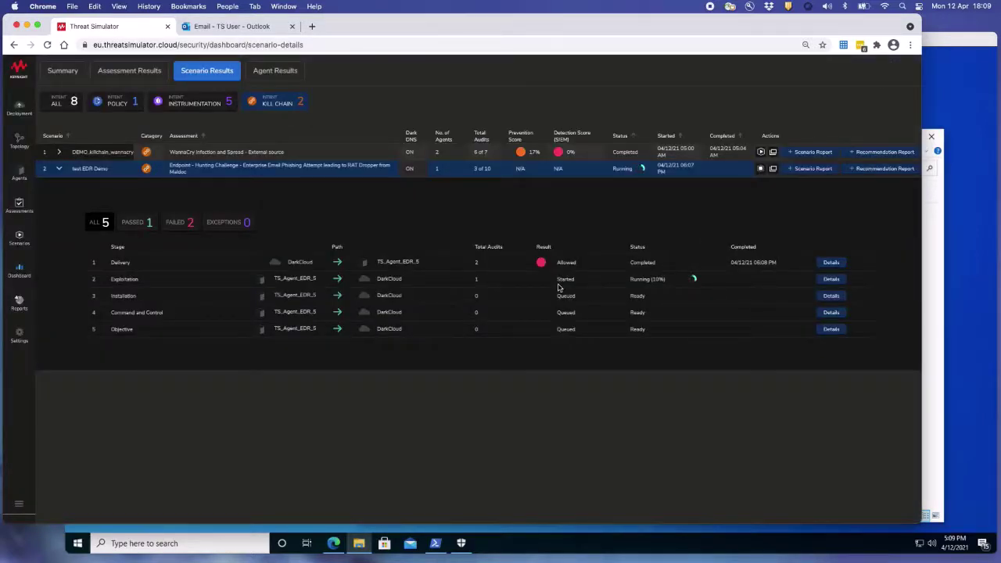
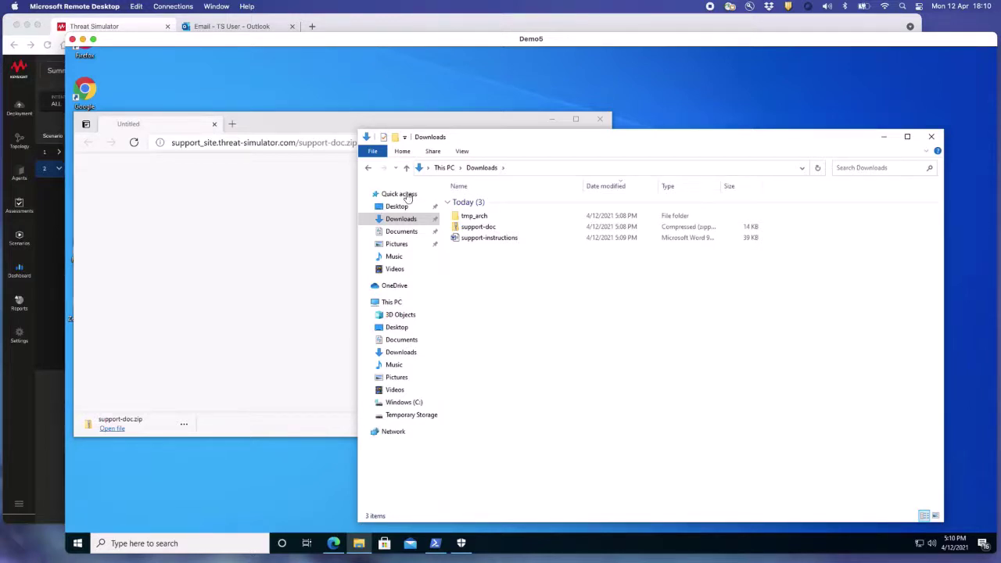
- Bring the EDR Demo scenario results, with Delivery allowed and Exploitation at 10%, into view
click(134, 28)
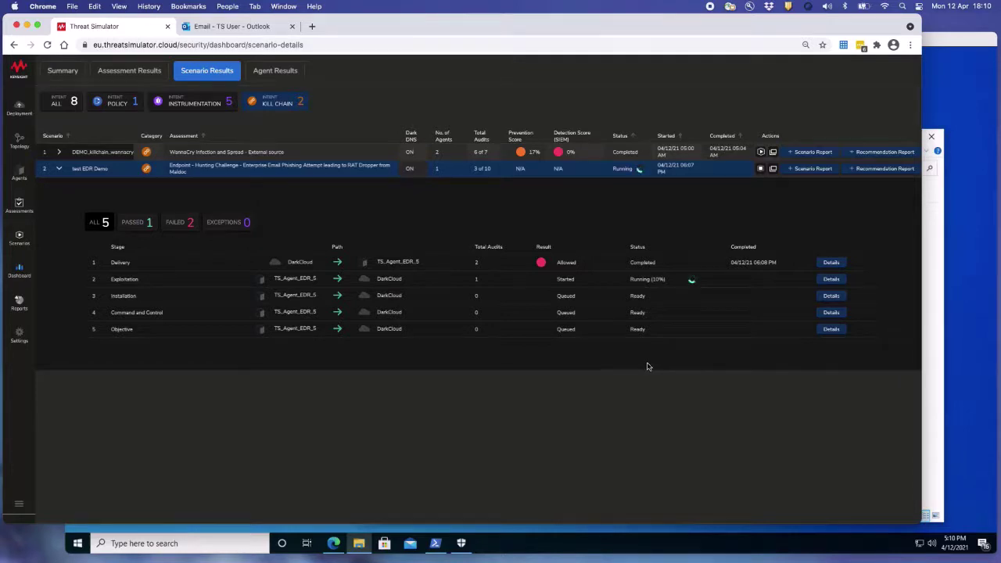
- Switch to the Demo5 remote desktop showing Downloads with tmp_arch and support-doc
click(985, 236)
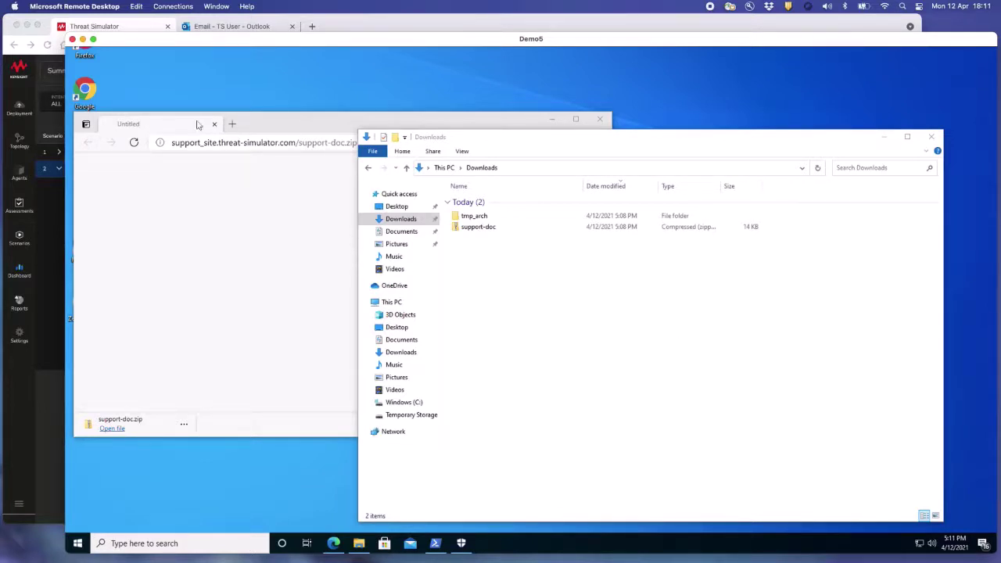
click(77, 25)
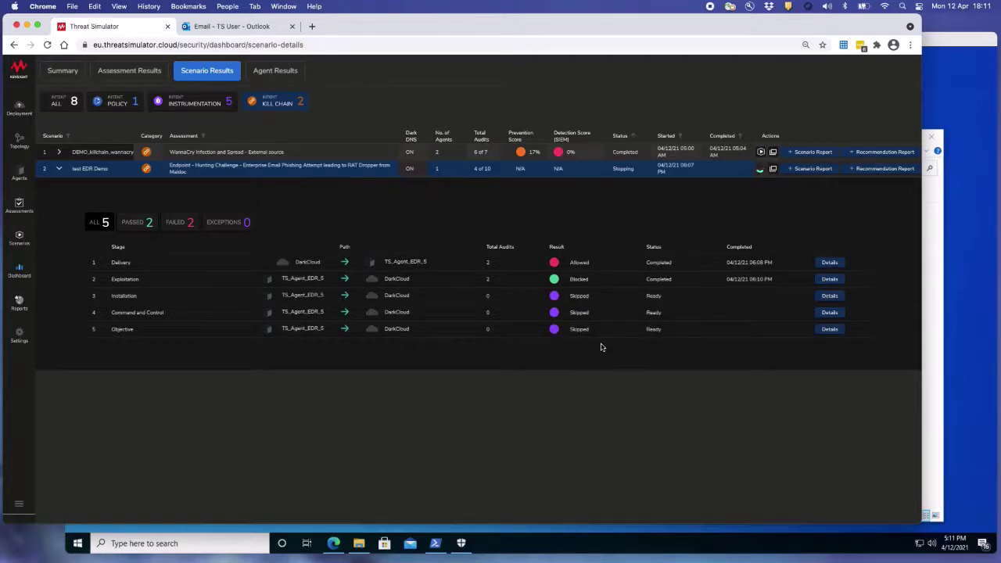
click(832, 296)
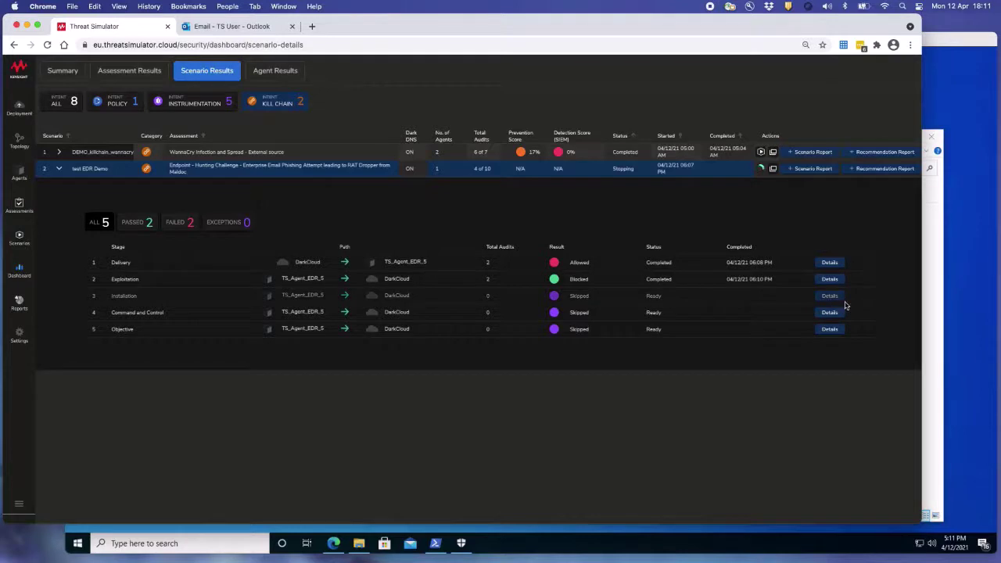
click(953, 43)
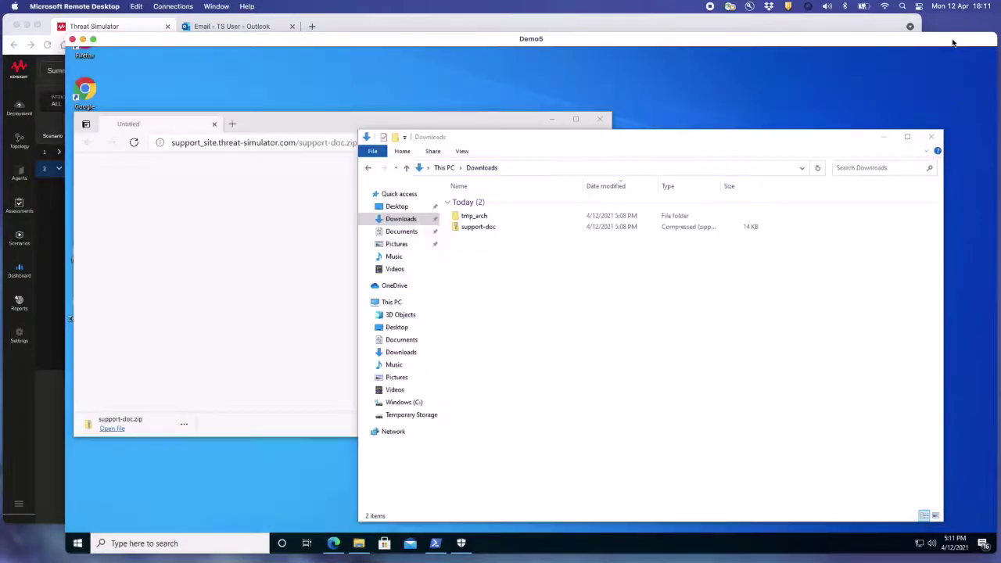